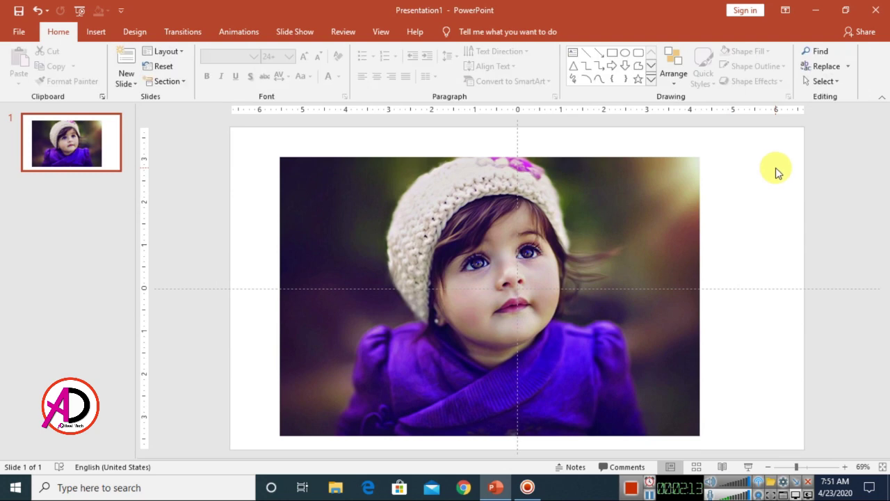
Preview: draw a rectangle over the child photo and send it behind the photo.
{"action": "left_click", "coordinate": [96, 31]}
{"action": "left_click", "coordinate": [206, 60]}
{"action": "left_click", "coordinate": [203, 85]}
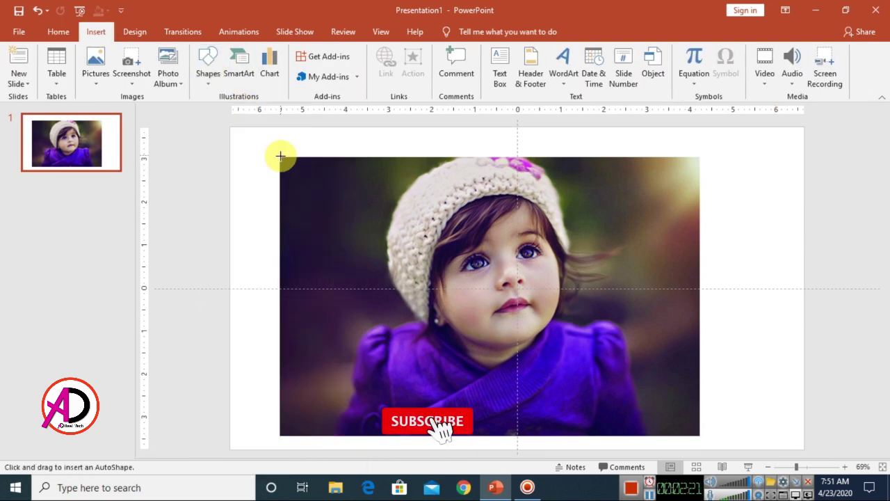
{"action": "left_click_drag", "start_coordinate": [282, 156], "coordinate": [700, 436]}
{"action": "left_click", "coordinate": [661, 66]}
{"action": "left_click", "coordinate": [636, 98]}
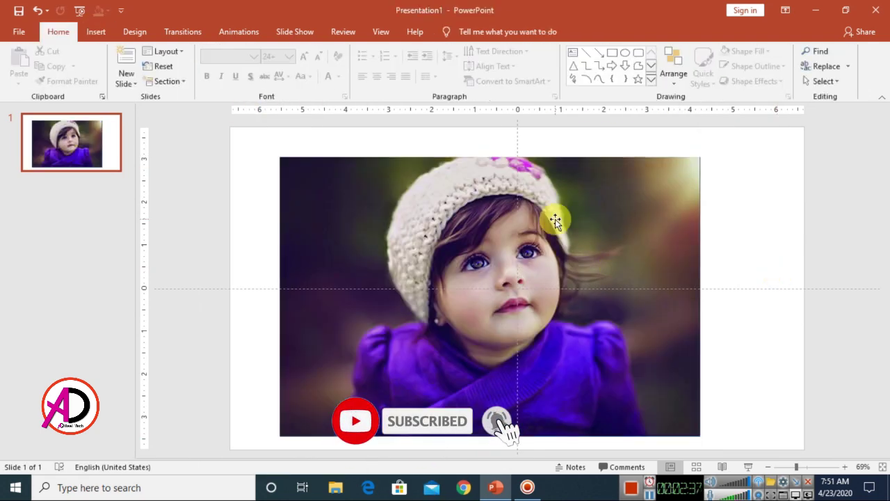
Preview: cut the photo, use it as the rectangle's picture fill, and fade it to 82% transparency.
{"action": "right_click", "coordinate": [560, 236]}
{"action": "left_click", "coordinate": [588, 28]}
{"action": "right_click", "coordinate": [551, 188]}
{"action": "left_click", "coordinate": [577, 447]}
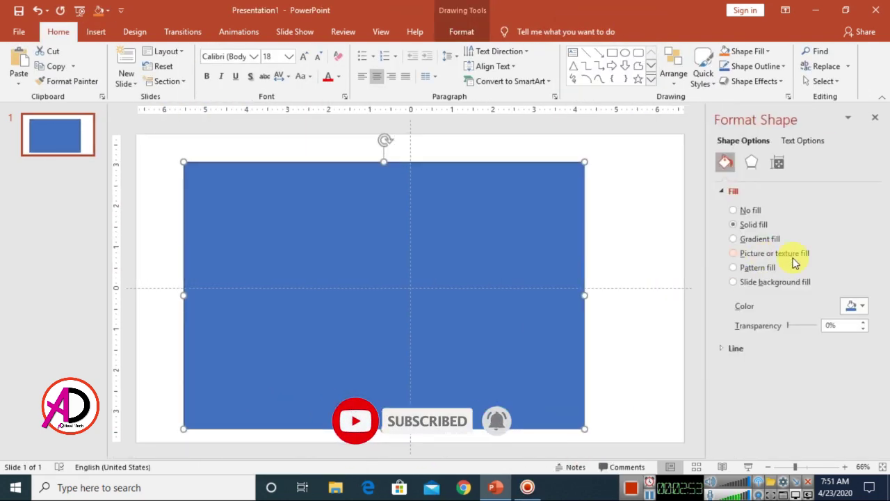
{"action": "left_click", "coordinate": [738, 253]}
{"action": "left_click", "coordinate": [799, 320]}
{"action": "left_click_drag", "start_coordinate": [464, 246], "coordinate": [473, 260]}
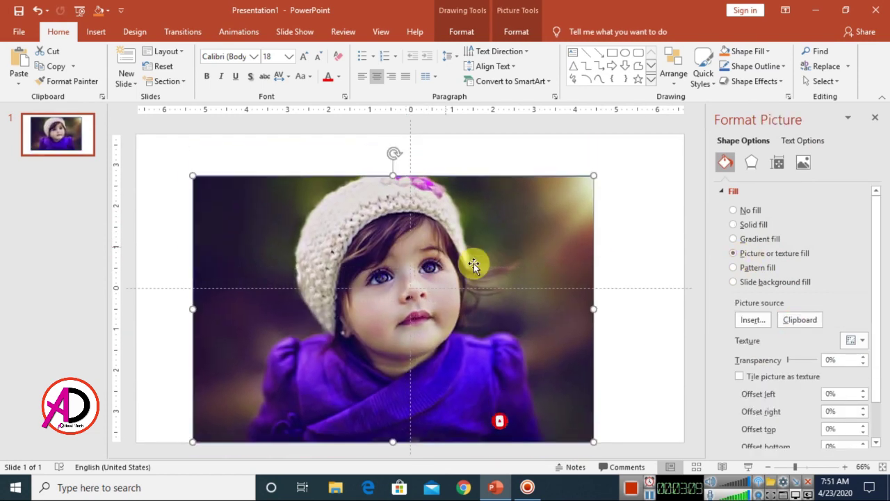
{"action": "scroll", "coordinate": [791, 329], "scroll_direction": "down", "scroll_amount": 1}
{"action": "left_click_drag", "start_coordinate": [788, 328], "coordinate": [813, 332]}
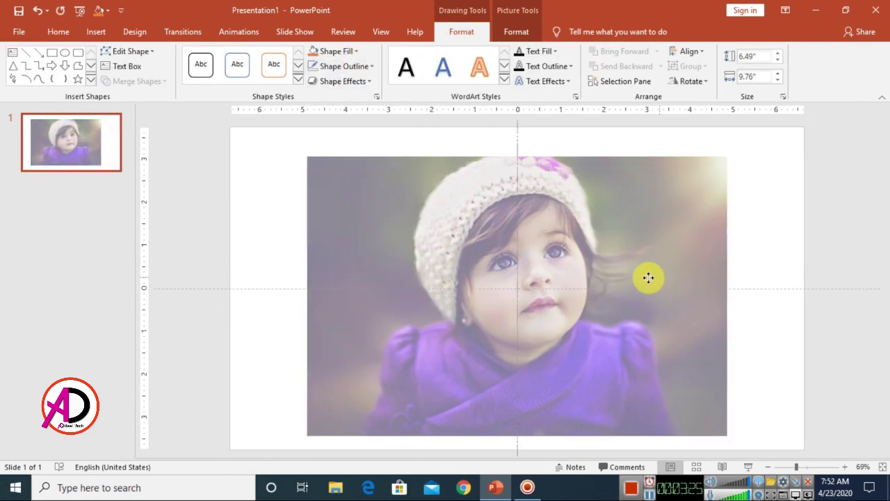
Preview: insert the watercolor picture from the computer.
{"action": "left_click", "coordinate": [96, 31]}
{"action": "left_click", "coordinate": [87, 66]}
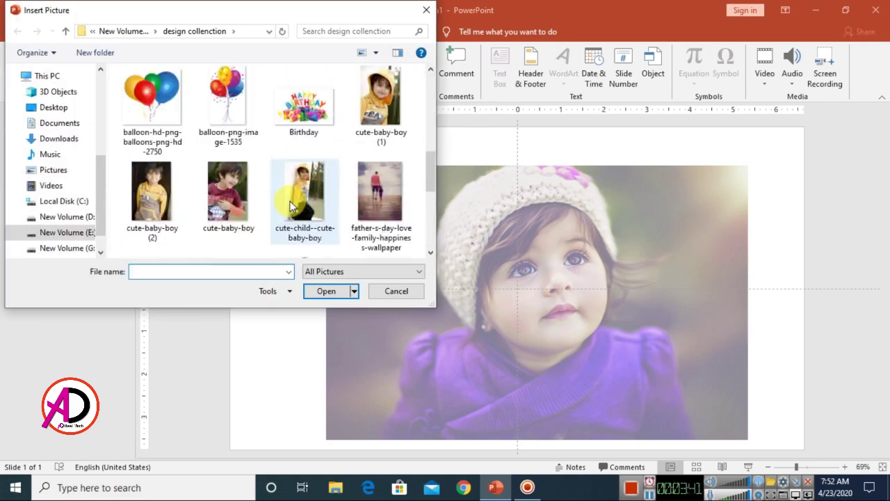
{"action": "scroll", "coordinate": [278, 179], "scroll_direction": "down", "scroll_amount": 3}
{"action": "double_click", "coordinate": [387, 103]}
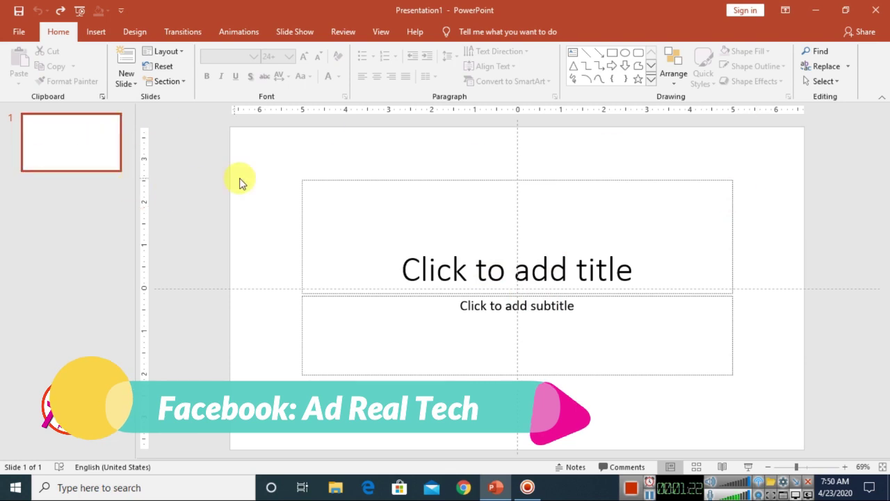
Delete the title and subtitle placeholders, then insert the child photo 61y8YjC8WML._SL1500_ from the E: design folder.
{"action": "left_click_drag", "start_coordinate": [258, 146], "coordinate": [833, 449]}
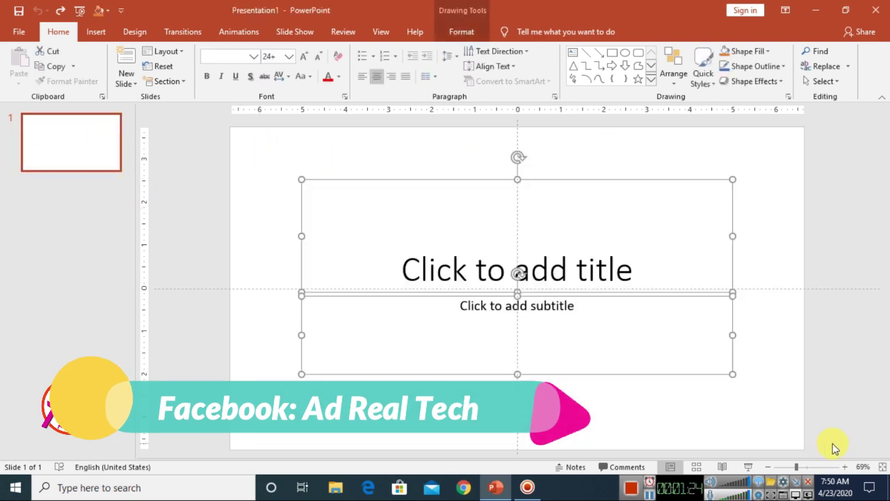
{"action": "key", "text": "Delete"}
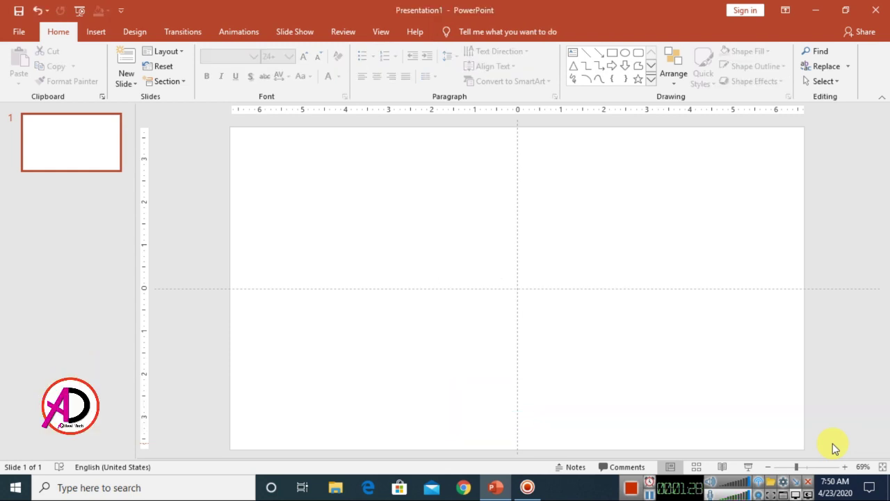
{"action": "left_click", "coordinate": [96, 32]}
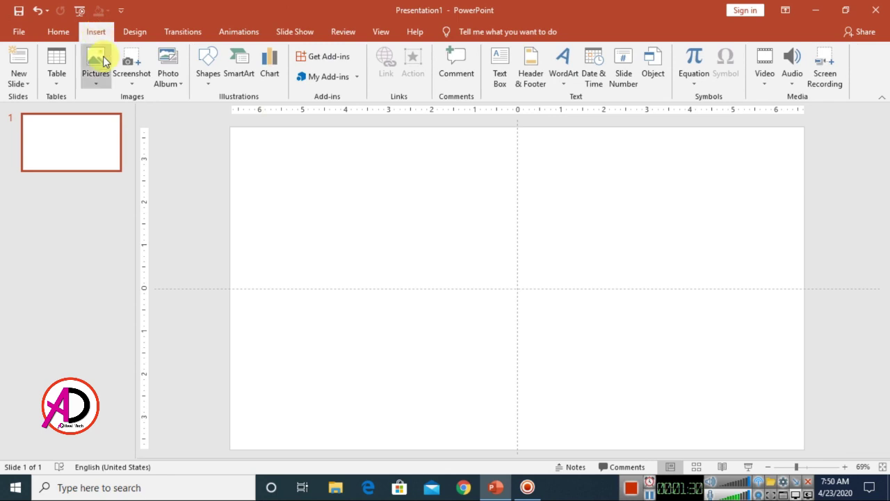
{"action": "left_click", "coordinate": [101, 60]}
{"action": "left_click", "coordinate": [117, 116]}
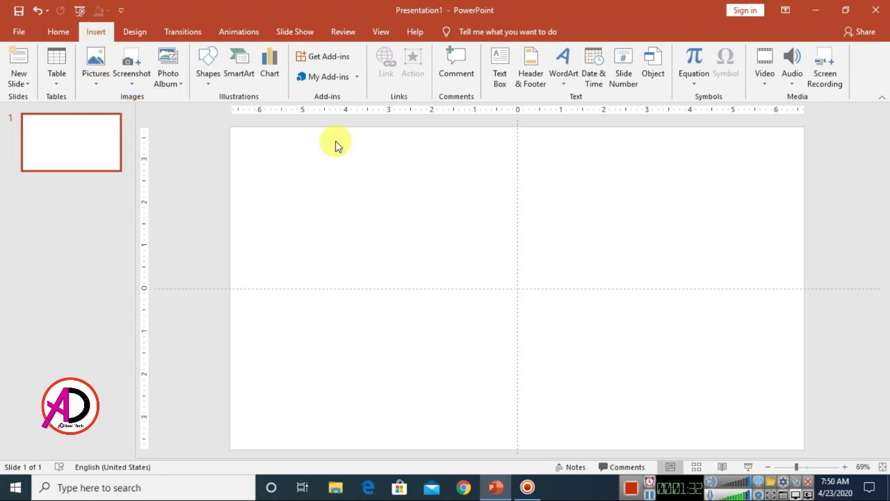
{"action": "left_click", "coordinate": [78, 217]}
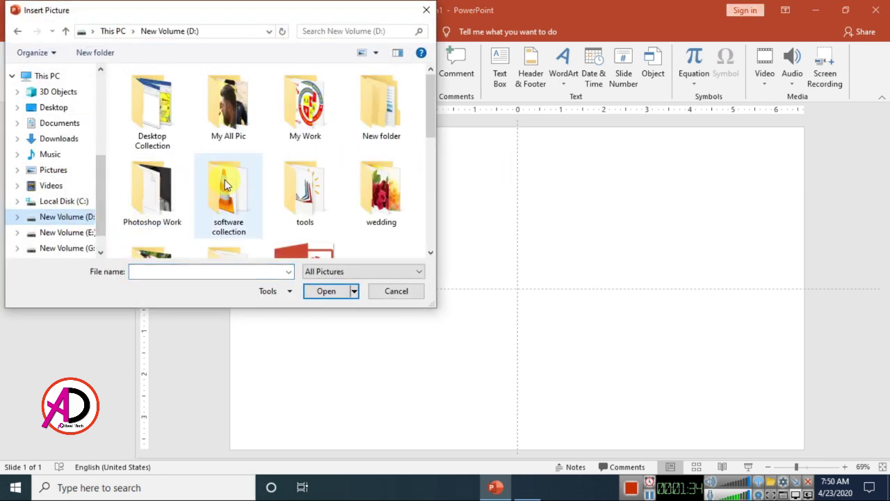
{"action": "left_click", "coordinate": [71, 240]}
{"action": "double_click", "coordinate": [171, 119]}
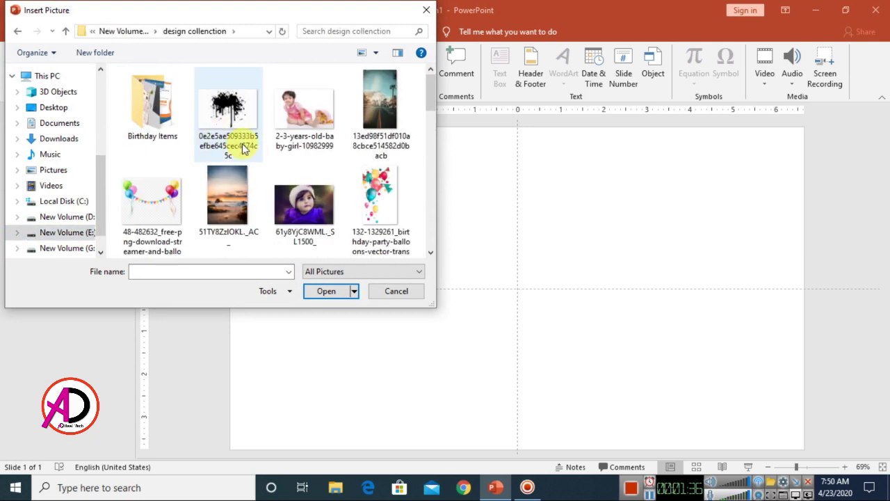
{"action": "left_click", "coordinate": [311, 230]}
{"action": "scroll", "coordinate": [291, 222], "scroll_direction": "down", "scroll_amount": 1}
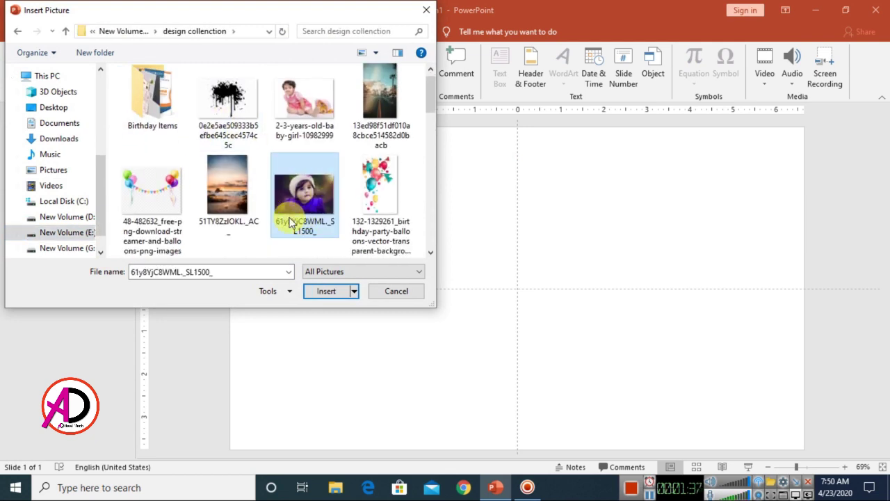
{"action": "left_click", "coordinate": [328, 295]}
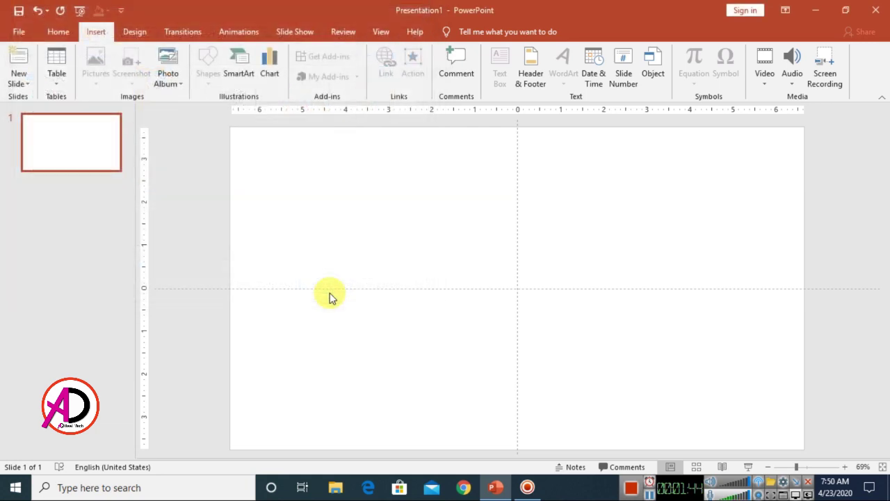
Resize the child photo to 6.49" by 9.76" and centre it on the slide.
{"action": "left_click_drag", "start_coordinate": [760, 126], "coordinate": [695, 170]}
{"action": "mouse_move", "coordinate": [628, 243]}
{"action": "left_mouse_down"}
{"action": "mouse_move", "coordinate": [654, 241]}
{"action": "mouse_move", "coordinate": [633, 230]}
{"action": "left_mouse_up"}
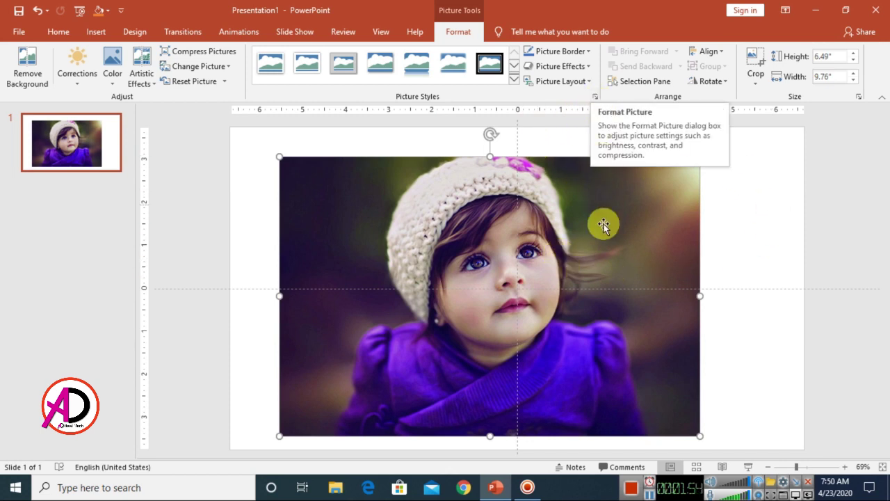
{"action": "right_click", "coordinate": [592, 244]}
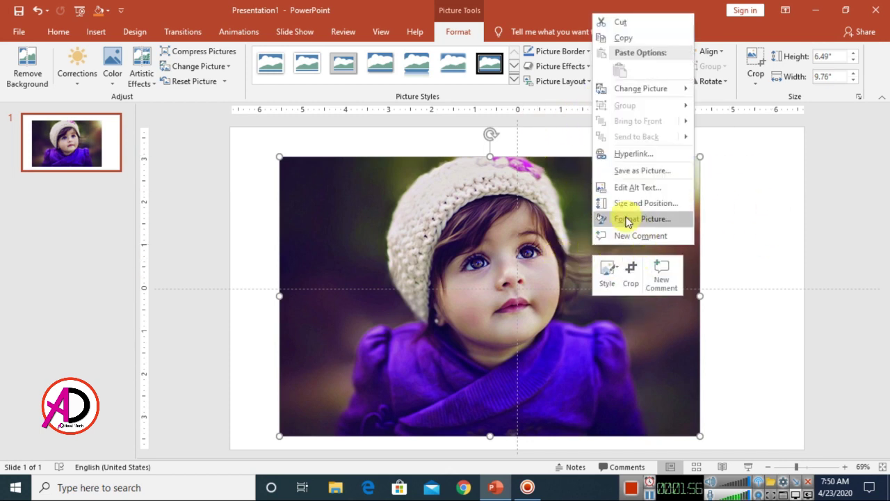
{"action": "left_click", "coordinate": [628, 222]}
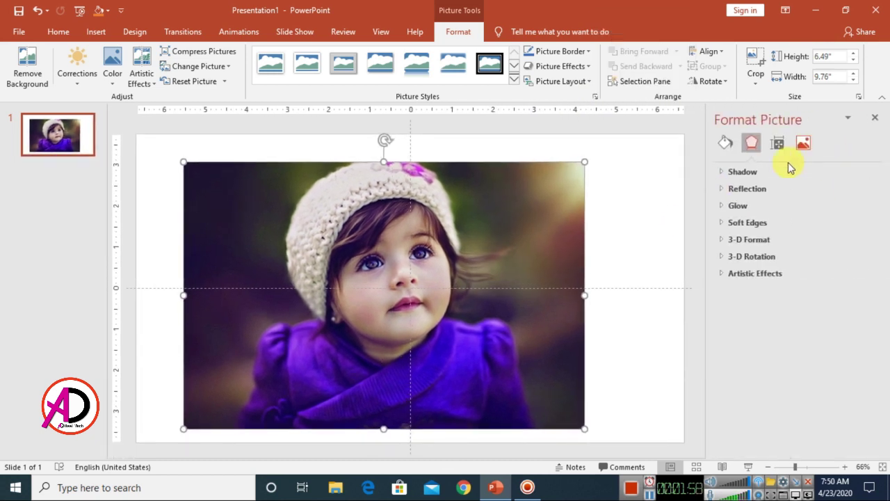
{"action": "left_click", "coordinate": [726, 143]}
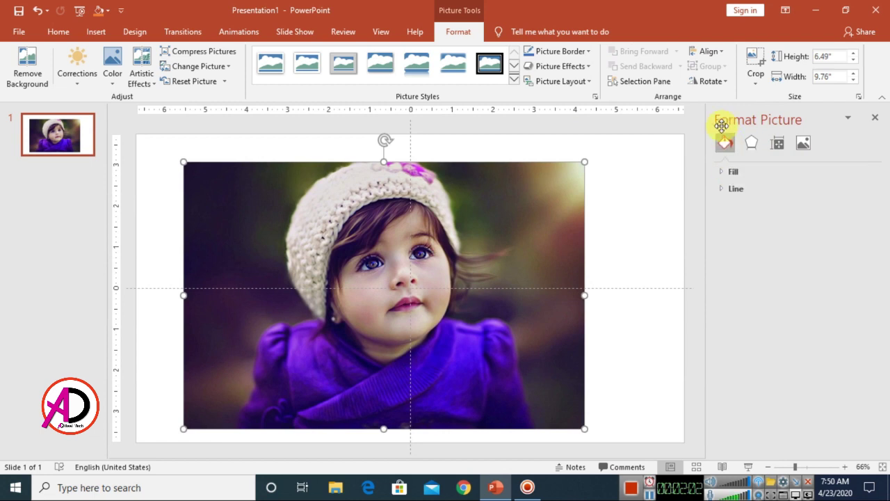
{"action": "left_click", "coordinate": [727, 172]}
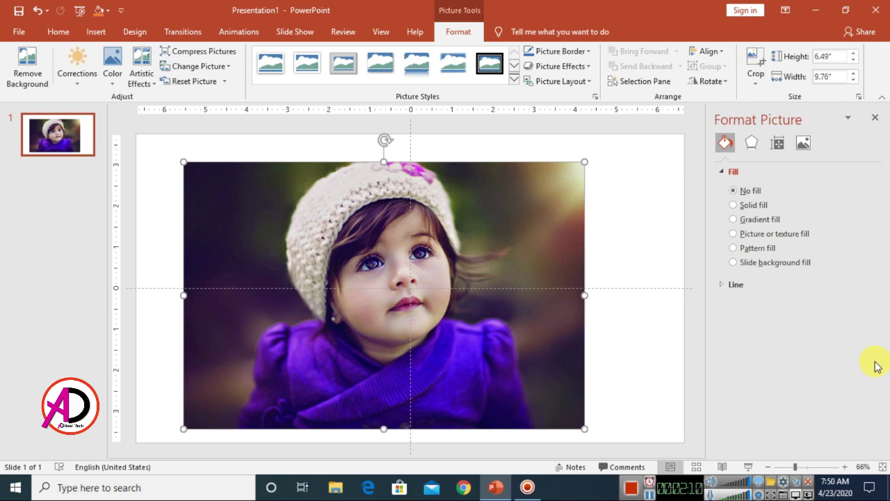
{"action": "left_click", "coordinate": [876, 118]}
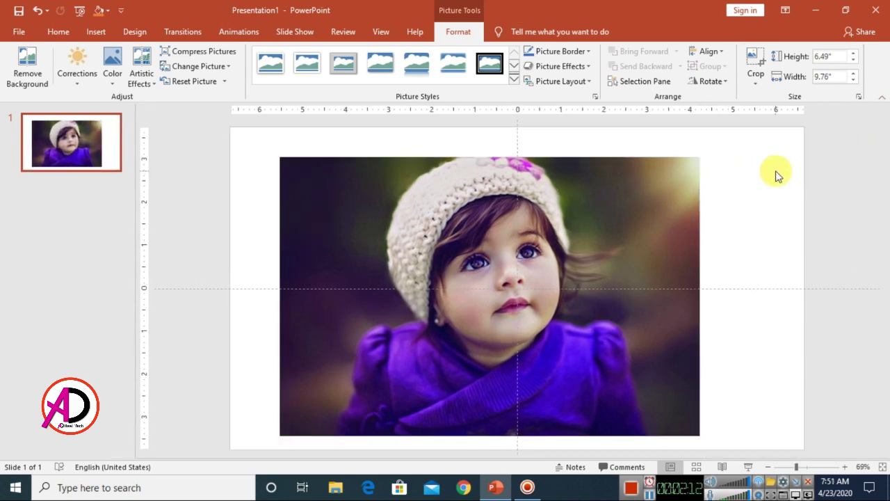
{"action": "left_click", "coordinate": [777, 172]}
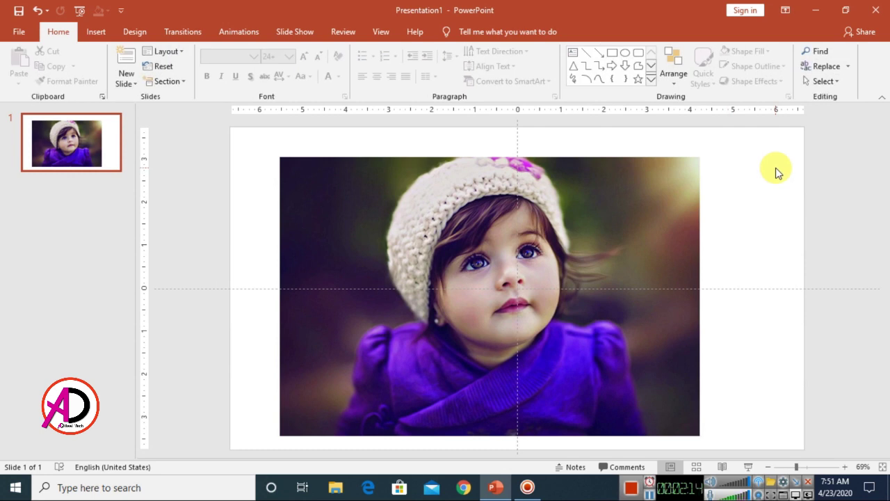
Draw a rectangle exactly covering the child photo and send it to the back.
{"action": "left_click", "coordinate": [96, 34]}
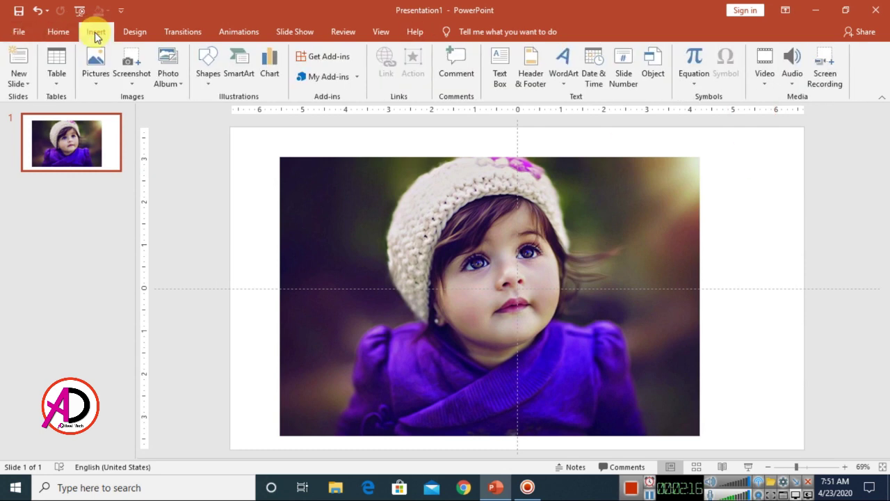
{"action": "left_click", "coordinate": [209, 70]}
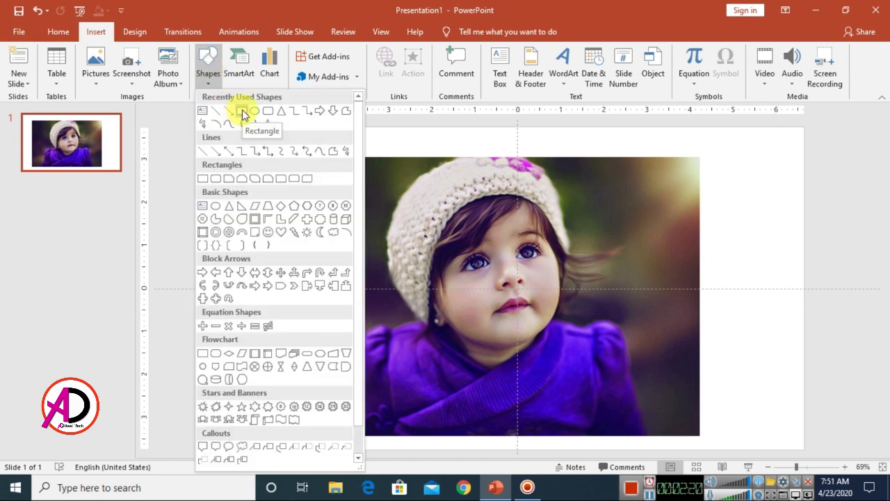
{"action": "left_click", "coordinate": [242, 113]}
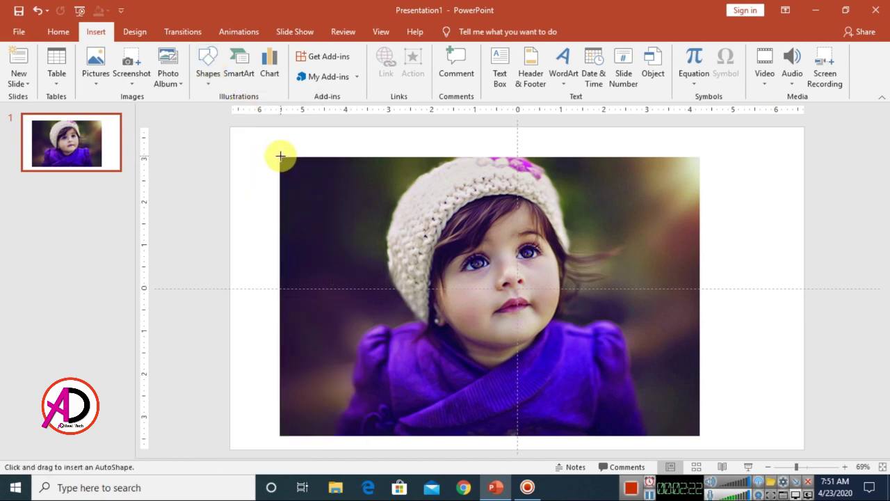
{"action": "mouse_move", "coordinate": [280, 156]}
{"action": "left_mouse_down"}
{"action": "mouse_move", "coordinate": [485, 260]}
{"action": "mouse_move", "coordinate": [666, 396]}
{"action": "mouse_move", "coordinate": [700, 436]}
{"action": "left_mouse_up"}
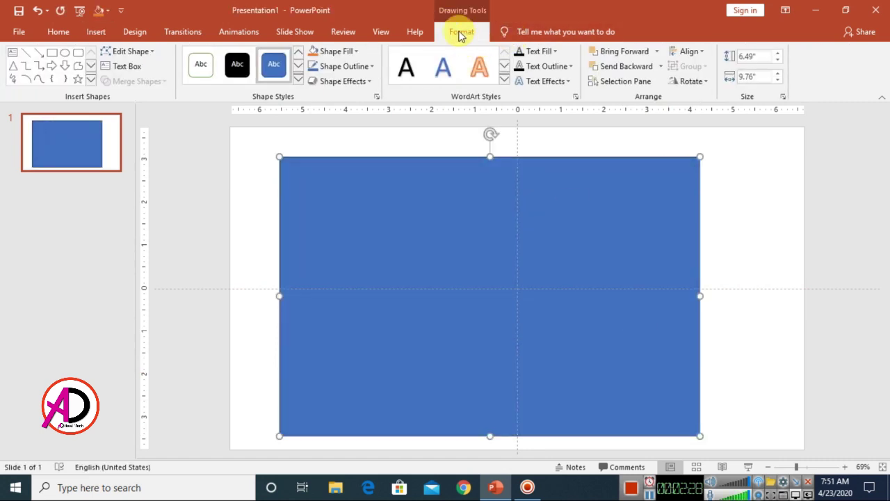
{"action": "left_click", "coordinate": [661, 66]}
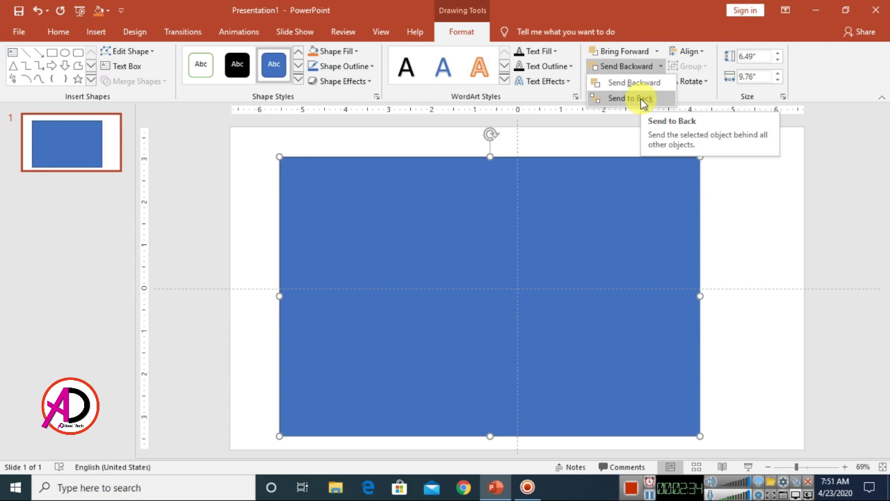
{"action": "left_click", "coordinate": [612, 99]}
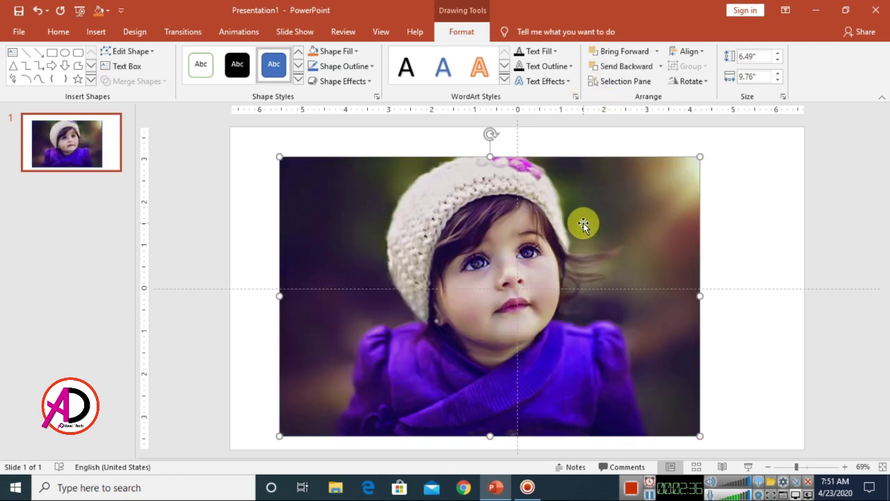
Cut the child photo to the clipboard and select the blue rectangle left behind.
{"action": "left_click", "coordinate": [778, 276]}
{"action": "left_click", "coordinate": [554, 219]}
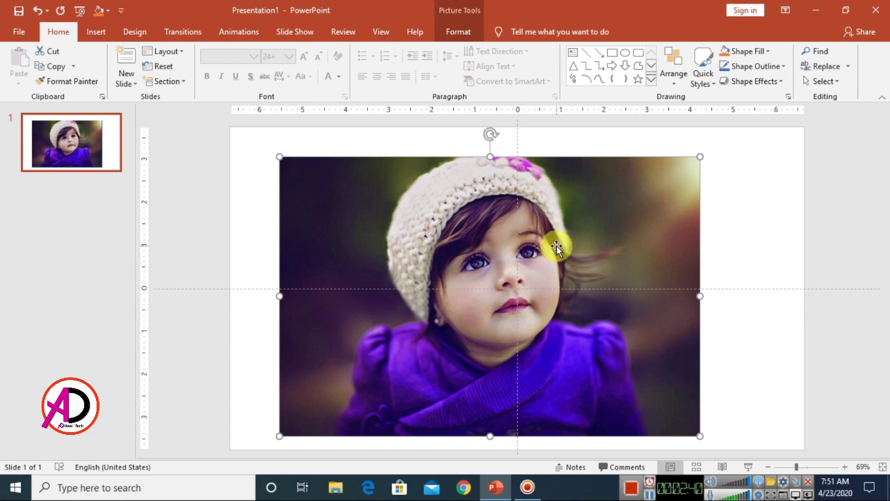
{"action": "right_click", "coordinate": [557, 245]}
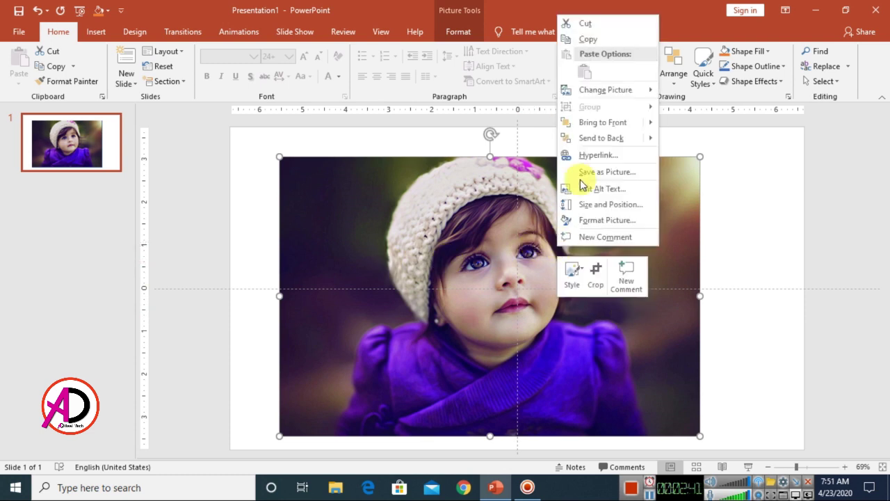
{"action": "left_click", "coordinate": [585, 24]}
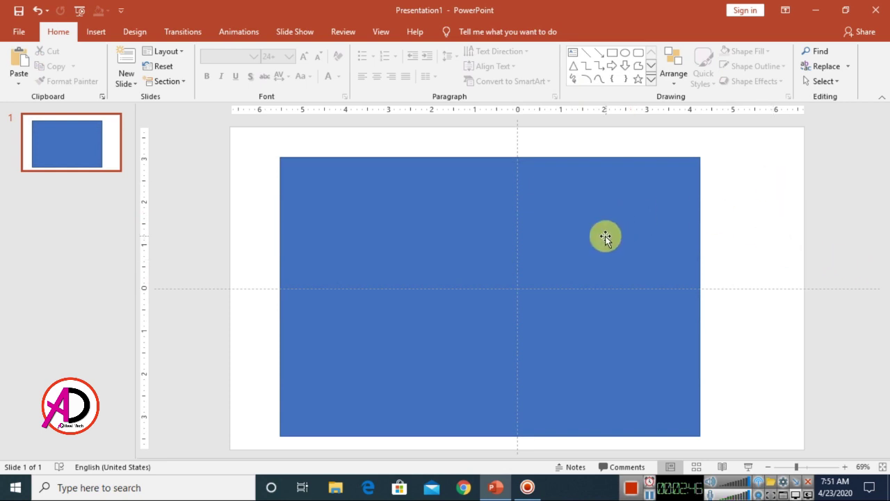
{"action": "left_click", "coordinate": [605, 235]}
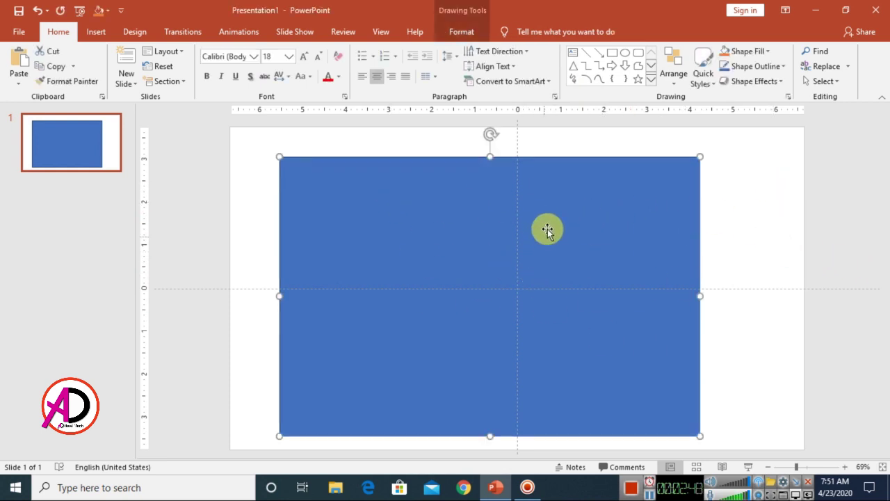
{"action": "right_click", "coordinate": [548, 230]}
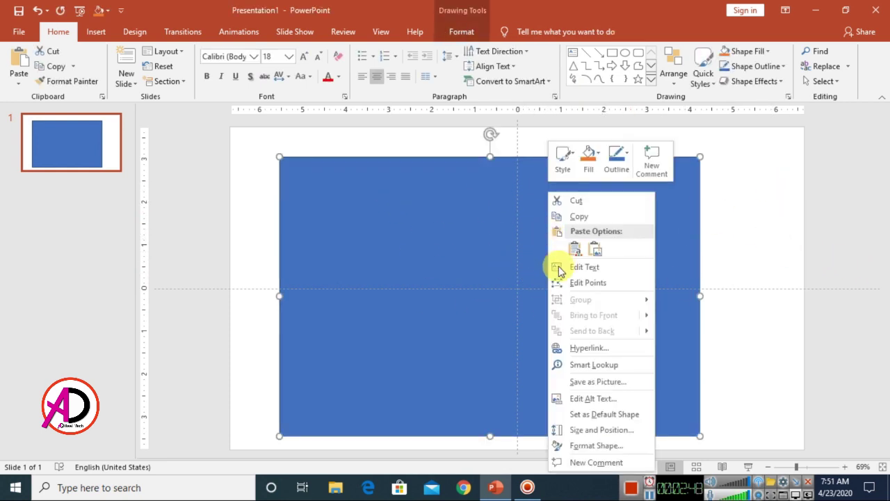
Fill the rectangle with the clipboard photo and set the fill transparency to 50%.
{"action": "left_click", "coordinate": [583, 446]}
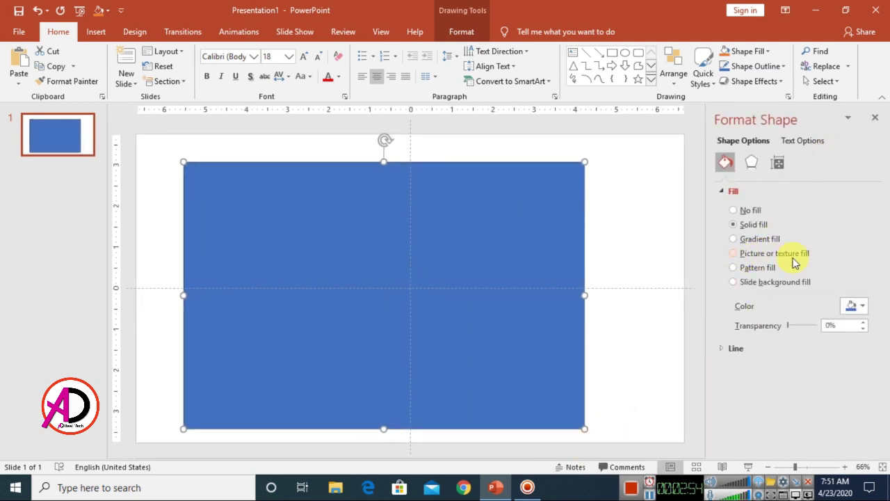
{"action": "left_click", "coordinate": [737, 254]}
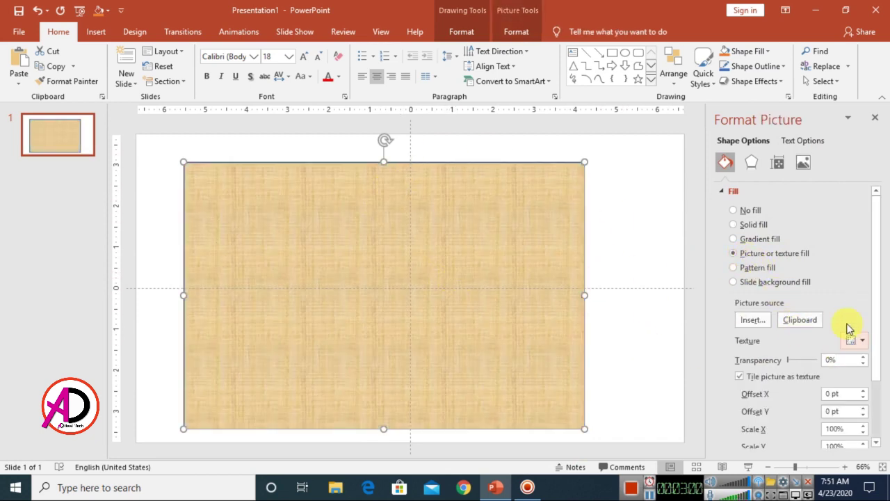
{"action": "left_click", "coordinate": [800, 326]}
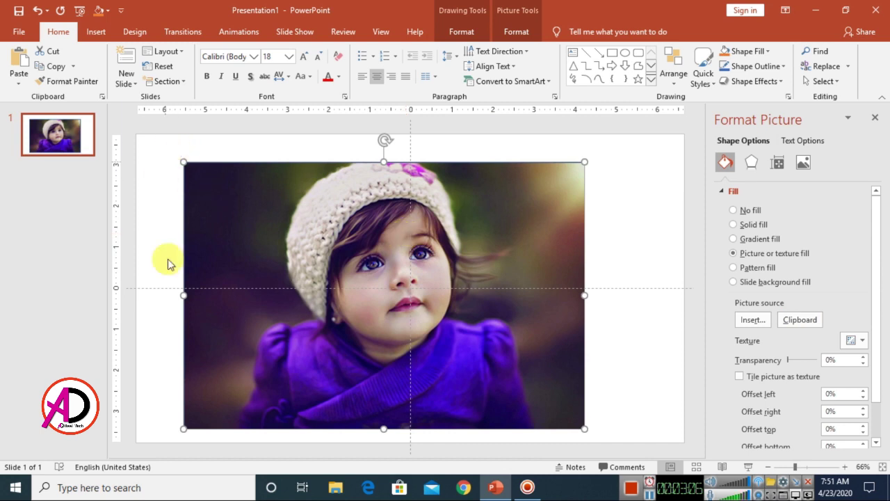
{"action": "left_click_drag", "start_coordinate": [401, 244], "coordinate": [565, 291]}
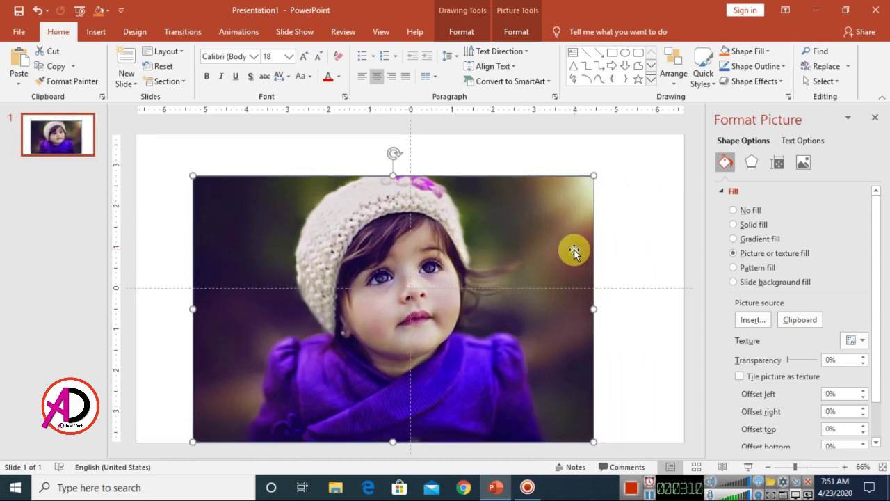
{"action": "scroll", "coordinate": [785, 371], "scroll_direction": "down", "scroll_amount": 1}
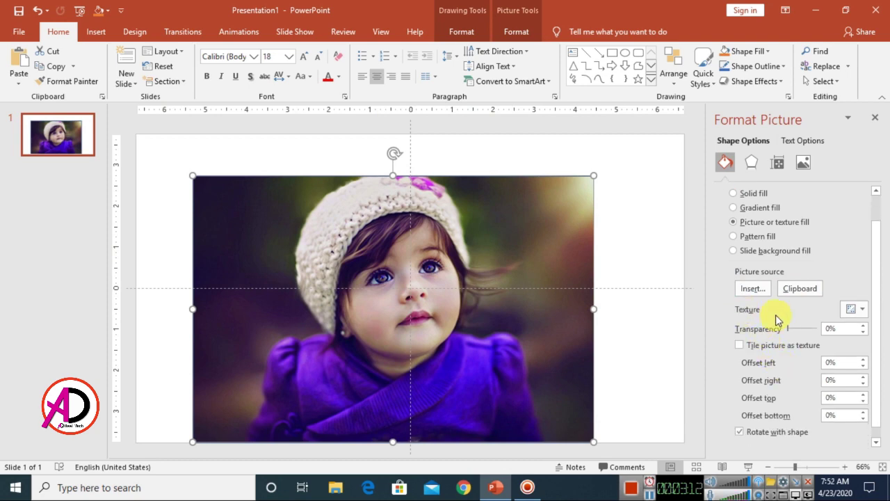
{"action": "mouse_move", "coordinate": [789, 329]}
{"action": "left_mouse_down"}
{"action": "mouse_move", "coordinate": [814, 330]}
{"action": "mouse_move", "coordinate": [800, 329]}
{"action": "left_mouse_up"}
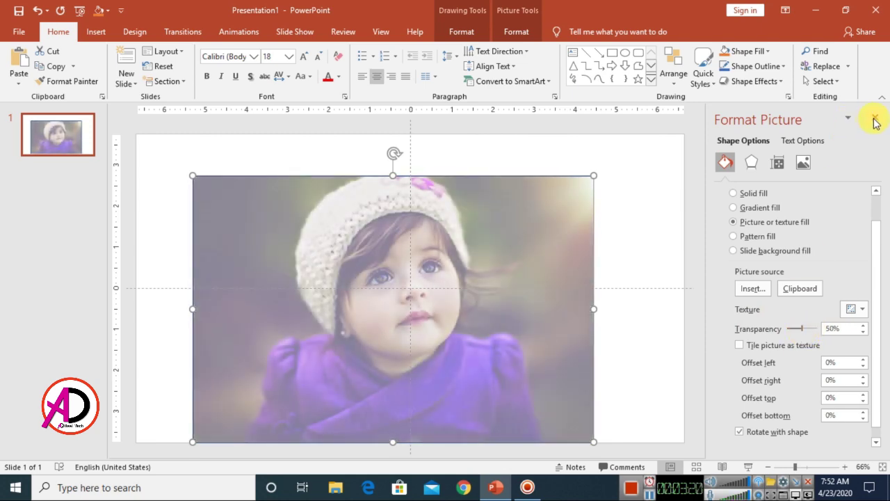
Remove the faded photo's outline and resize it to about 6.38" by 9.81", shifted right.
{"action": "left_click", "coordinate": [875, 118]}
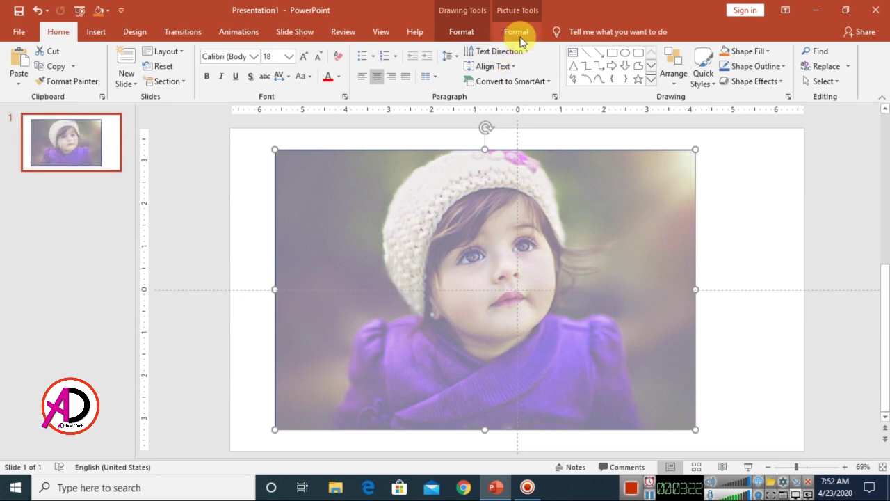
{"action": "left_click", "coordinate": [518, 34]}
{"action": "left_click", "coordinate": [463, 34]}
{"action": "left_click", "coordinate": [360, 67]}
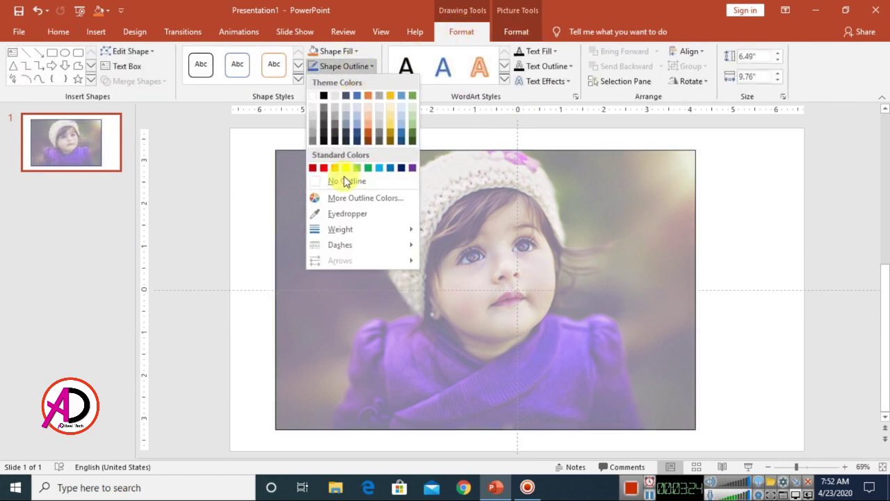
{"action": "left_click", "coordinate": [341, 179]}
{"action": "left_click_drag", "start_coordinate": [627, 281], "coordinate": [648, 278]}
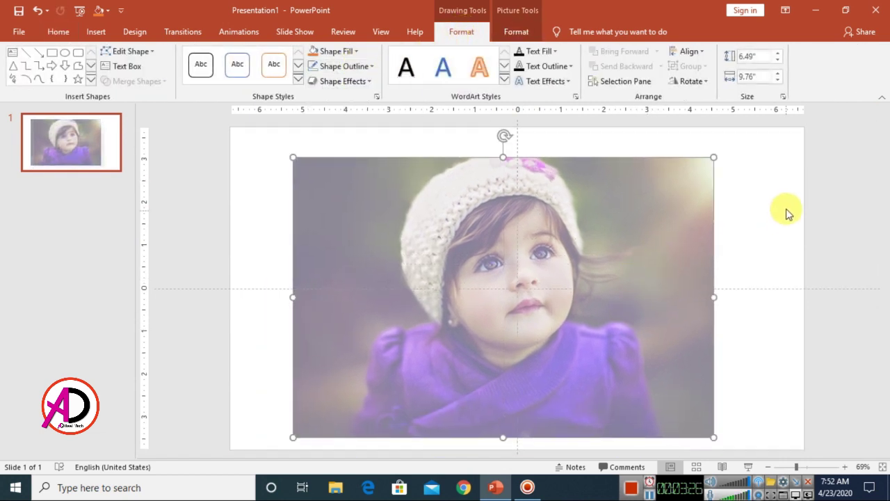
{"action": "mouse_move", "coordinate": [712, 156]}
{"action": "left_mouse_down"}
{"action": "mouse_move", "coordinate": [606, 236]}
{"action": "mouse_move", "coordinate": [744, 165]}
{"action": "mouse_move", "coordinate": [710, 198]}
{"action": "mouse_move", "coordinate": [722, 155]}
{"action": "mouse_move", "coordinate": [715, 163]}
{"action": "left_mouse_up"}
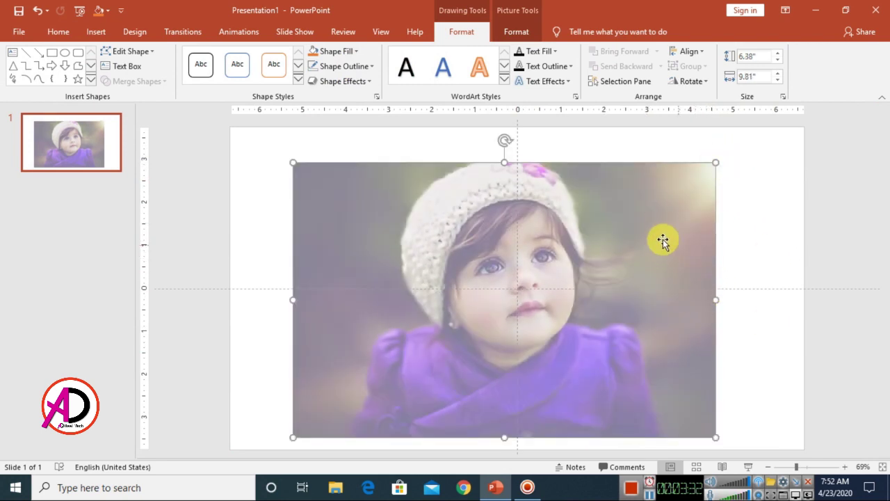
{"action": "left_click_drag", "start_coordinate": [662, 241], "coordinate": [672, 234]}
{"action": "left_click", "coordinate": [276, 200]}
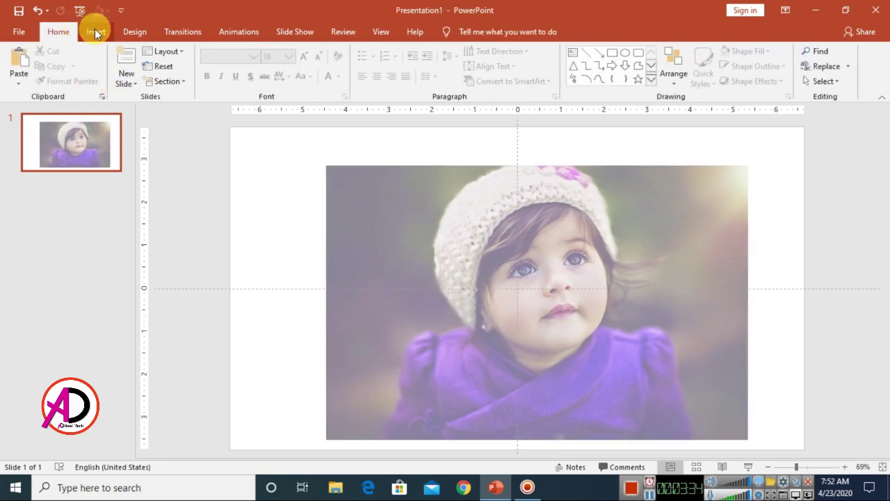
Insert the pink-purple-blue watercolor picture from this computer.
{"action": "left_click", "coordinate": [95, 33]}
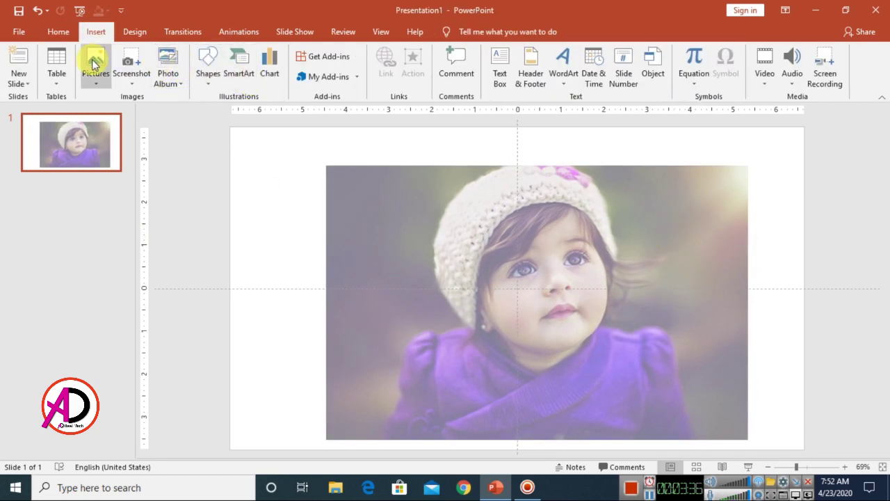
{"action": "left_click", "coordinate": [95, 63]}
{"action": "left_click", "coordinate": [113, 113]}
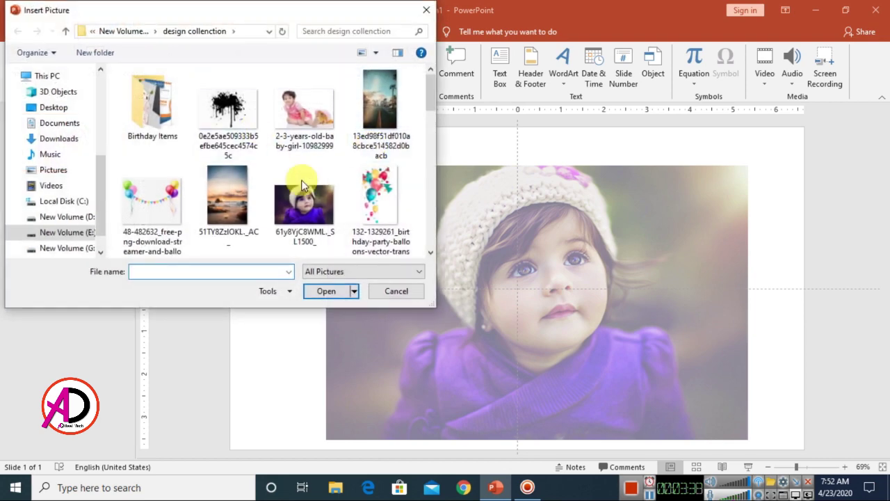
{"action": "scroll", "coordinate": [306, 184], "scroll_direction": "down", "scroll_amount": 3}
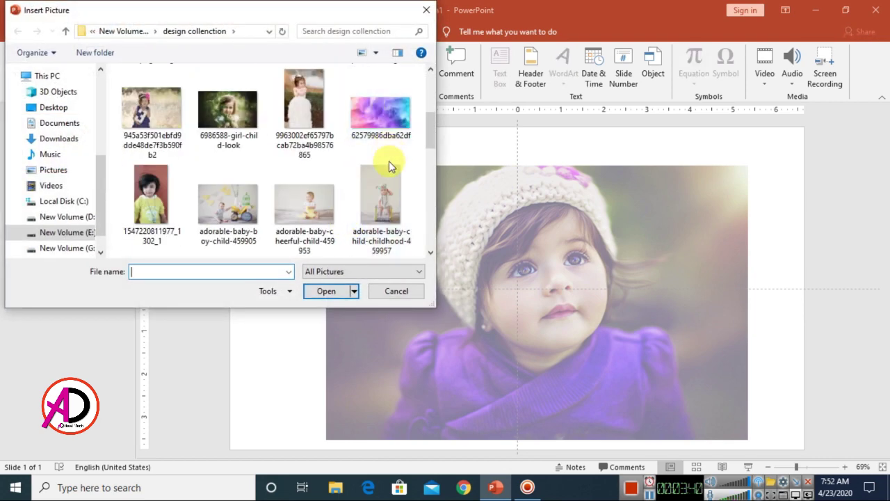
{"action": "scroll", "coordinate": [299, 198], "scroll_direction": "down", "scroll_amount": 6}
{"action": "scroll", "coordinate": [293, 204], "scroll_direction": "up", "scroll_amount": 6}
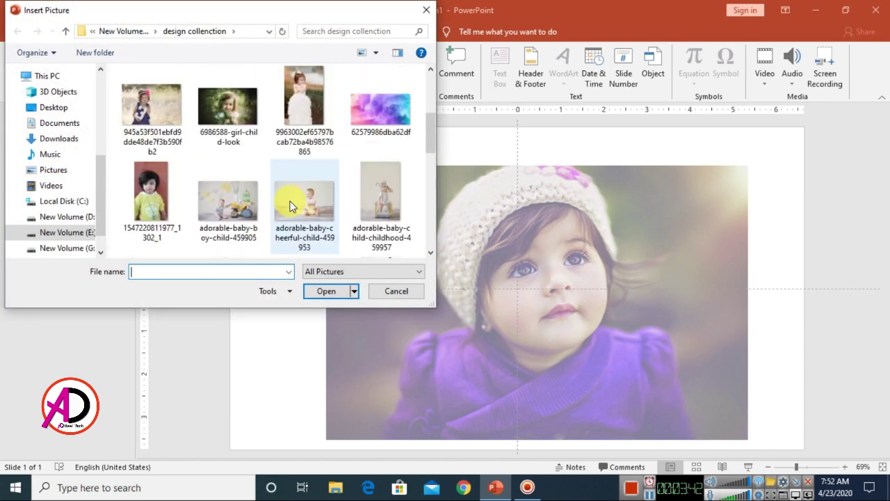
{"action": "scroll", "coordinate": [336, 211], "scroll_direction": "up", "scroll_amount": 4}
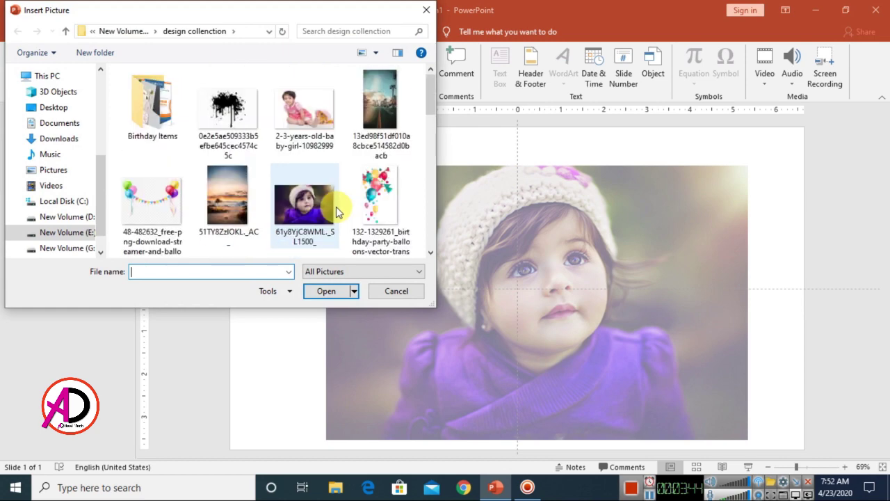
{"action": "scroll", "coordinate": [336, 211], "scroll_direction": "down", "scroll_amount": 4}
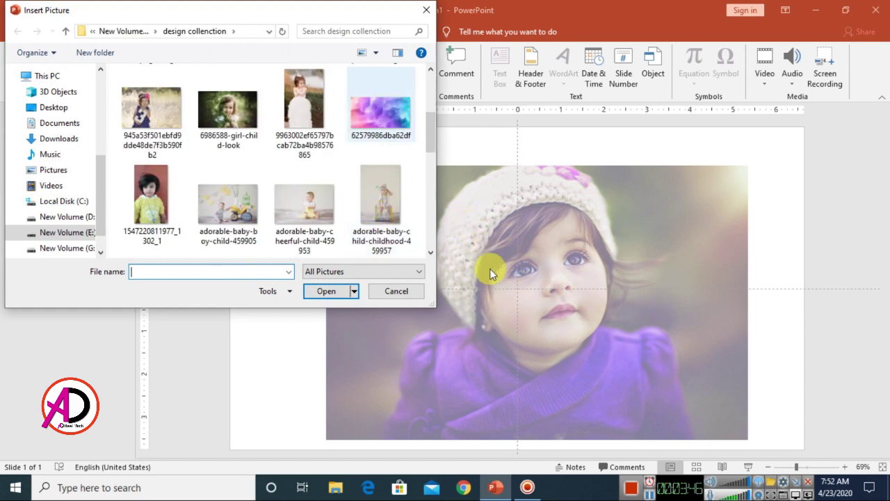
{"action": "left_click", "coordinate": [342, 291]}
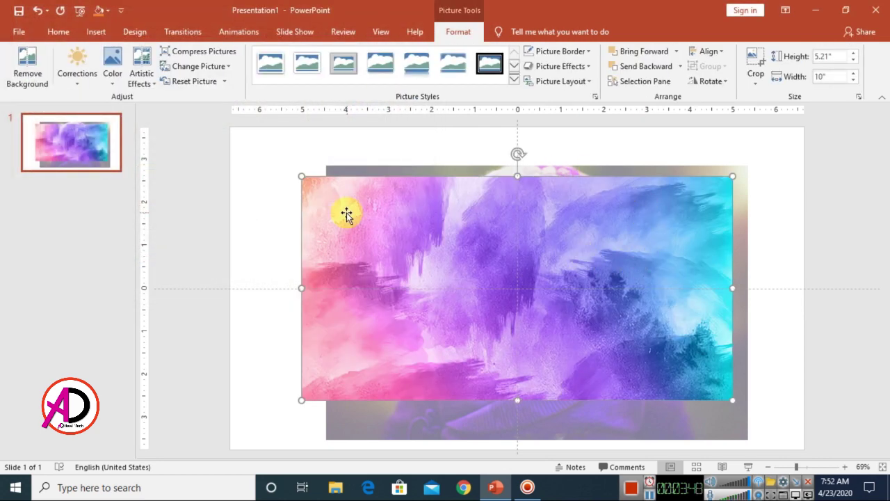
Stretch the watercolor to fill the slide, send it behind, and move the girl photo up.
{"action": "left_click_drag", "start_coordinate": [347, 215], "coordinate": [272, 162]}
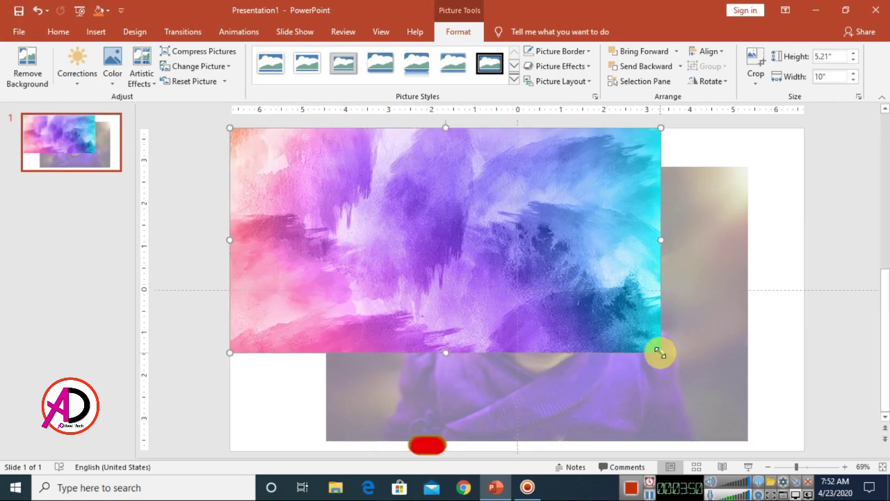
{"action": "left_click_drag", "start_coordinate": [660, 352], "coordinate": [775, 412]}
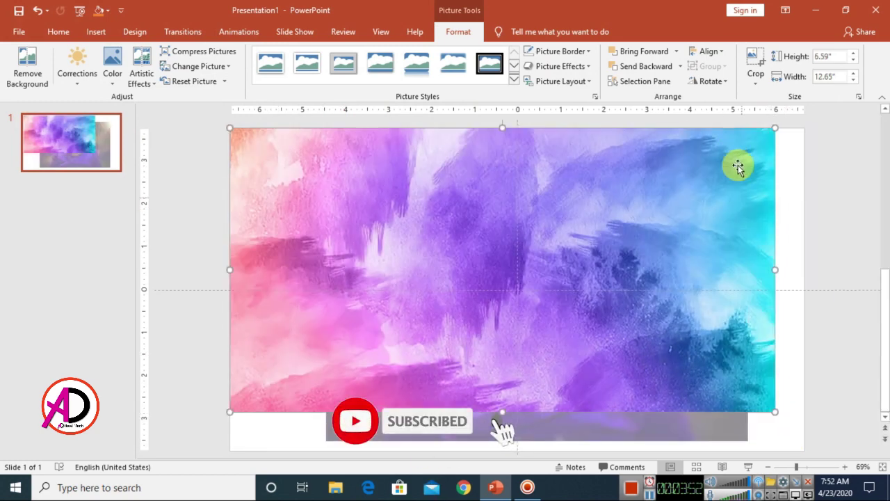
{"action": "left_click", "coordinate": [656, 71]}
{"action": "left_click_drag", "start_coordinate": [600, 308], "coordinate": [626, 276]}
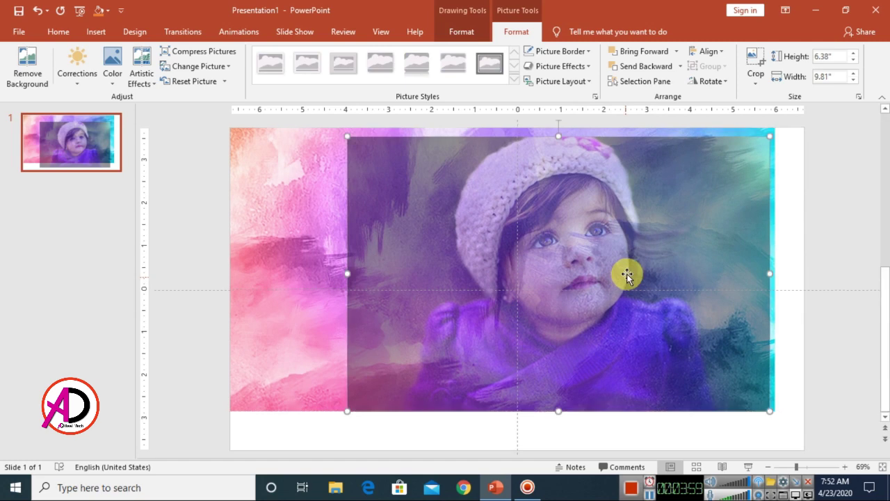
Apply a soft edges effect to the girl photo and raise its size to 95 pt.
{"action": "left_click", "coordinate": [572, 68]}
{"action": "mouse_move", "coordinate": [567, 207]}
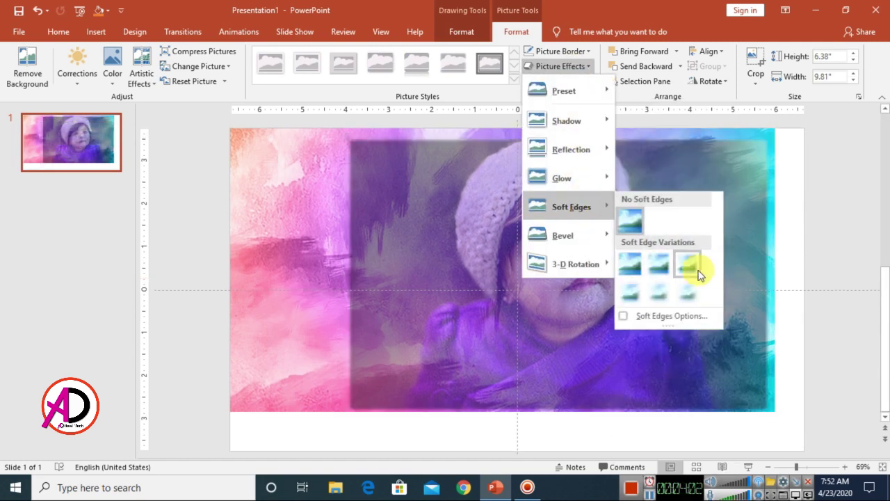
{"action": "left_click", "coordinate": [687, 290]}
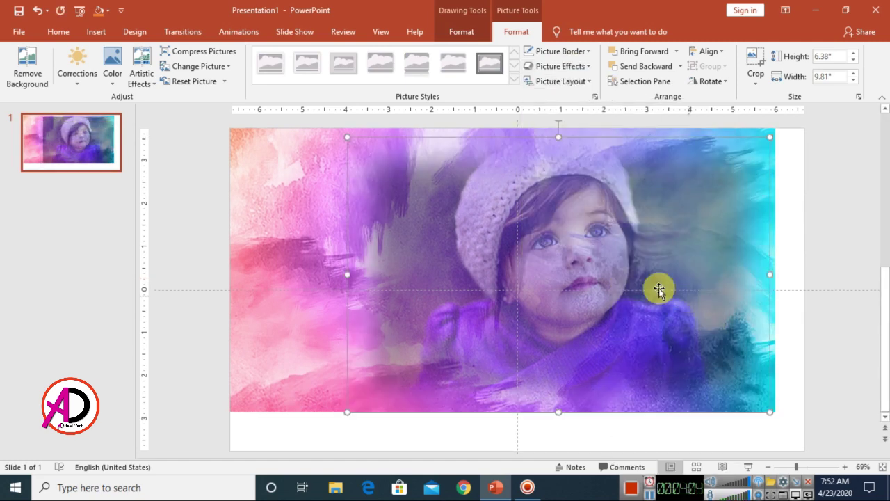
{"action": "right_click", "coordinate": [593, 291]}
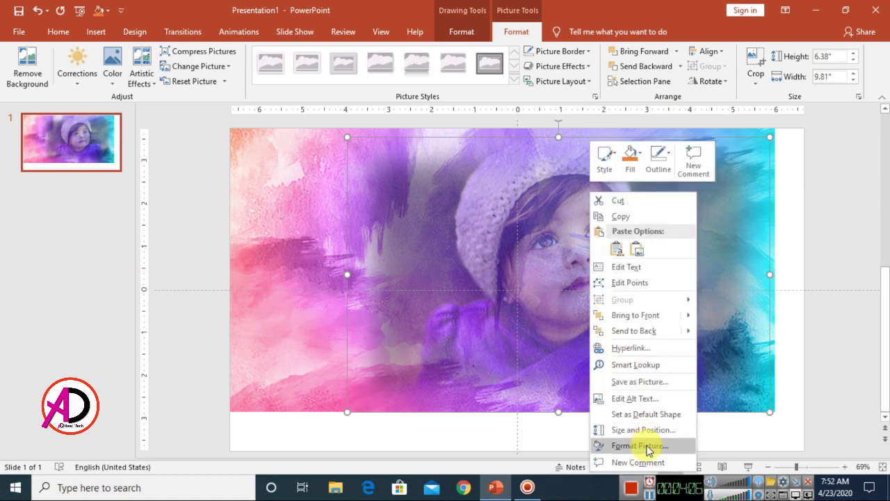
{"action": "left_click", "coordinate": [640, 445]}
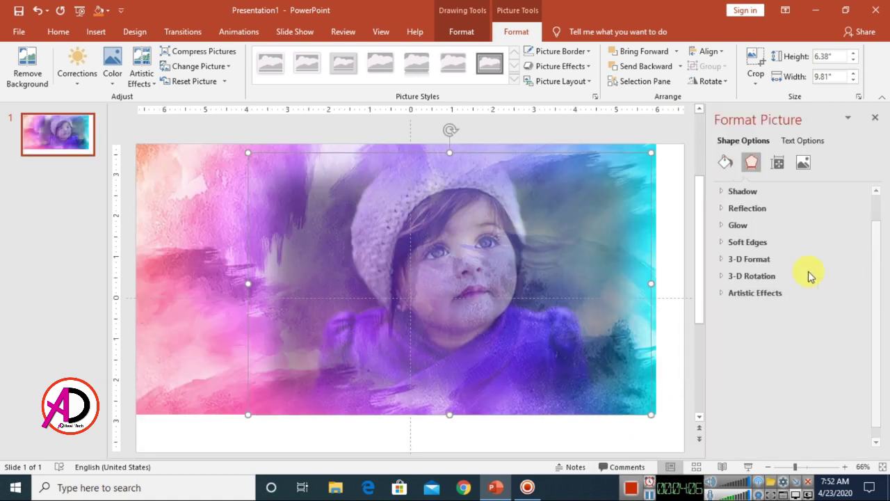
{"action": "left_click", "coordinate": [736, 242]}
{"action": "left_click_drag", "start_coordinate": [782, 279], "coordinate": [809, 280]}
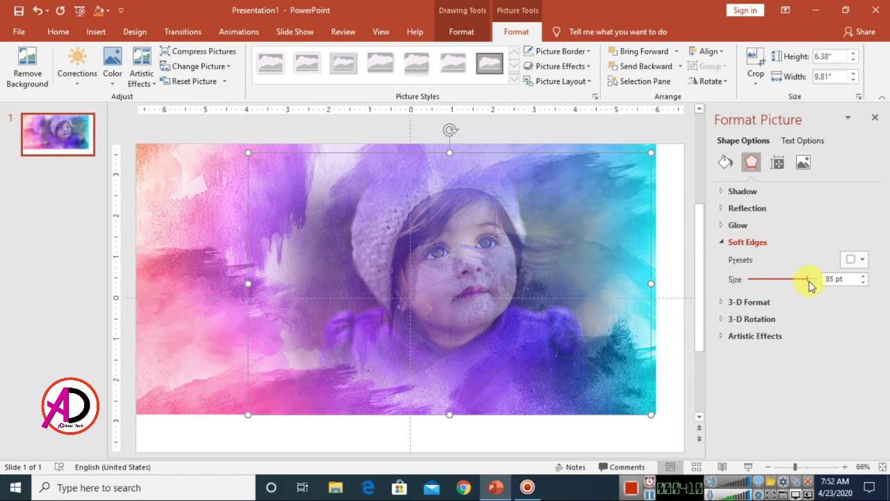
{"action": "left_click", "coordinate": [878, 120]}
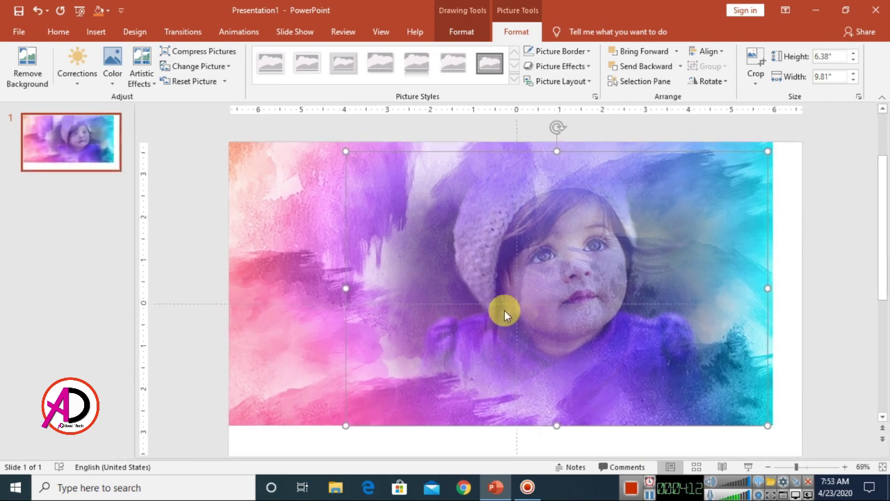
{"action": "right_click", "coordinate": [555, 287]}
Lower the girl photo's fill transparency from 50% to 36% so it looks less faded.
{"action": "left_click", "coordinate": [593, 261]}
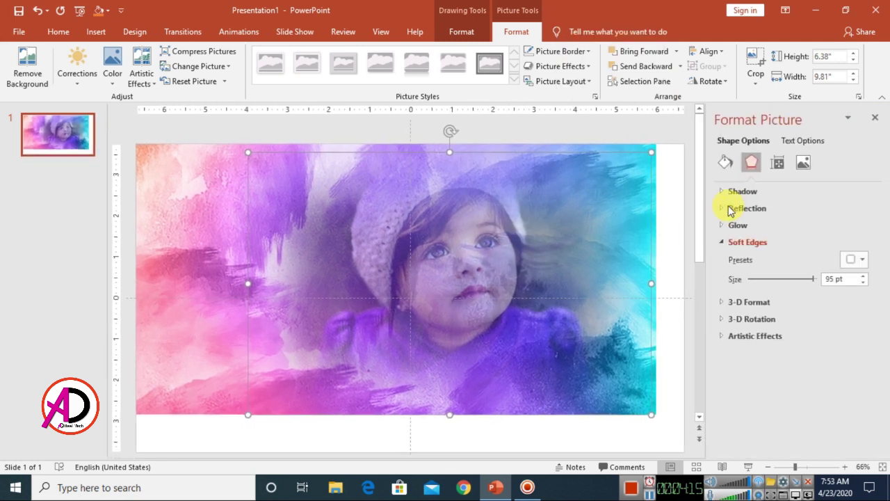
{"action": "left_click", "coordinate": [726, 164]}
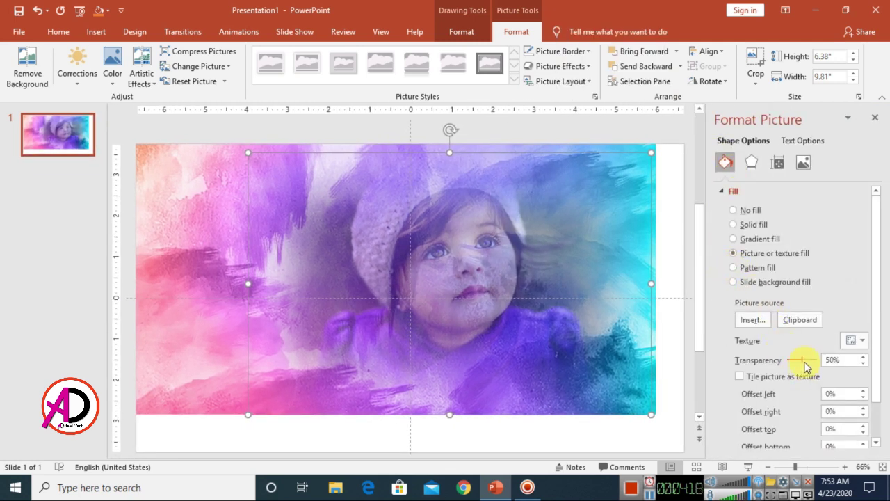
{"action": "left_click_drag", "start_coordinate": [801, 361], "coordinate": [805, 365]}
{"action": "left_click", "coordinate": [877, 119]}
{"action": "left_click", "coordinate": [793, 292]}
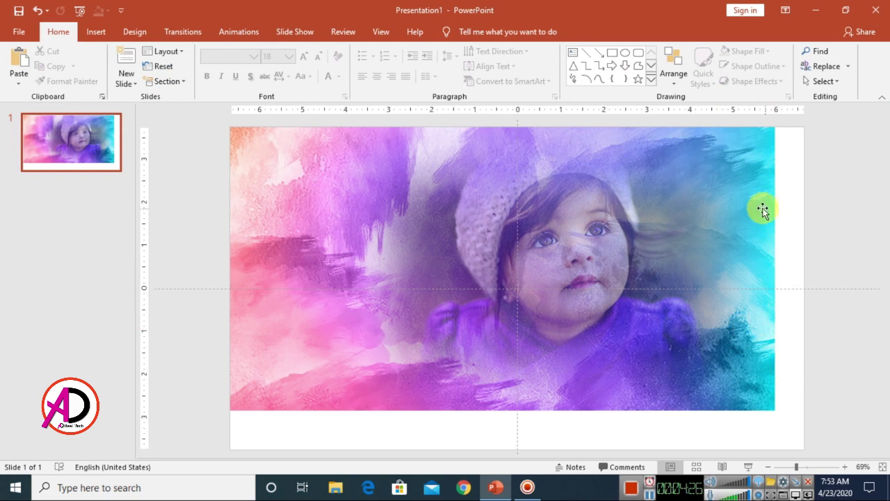
{"action": "left_click", "coordinate": [763, 208]}
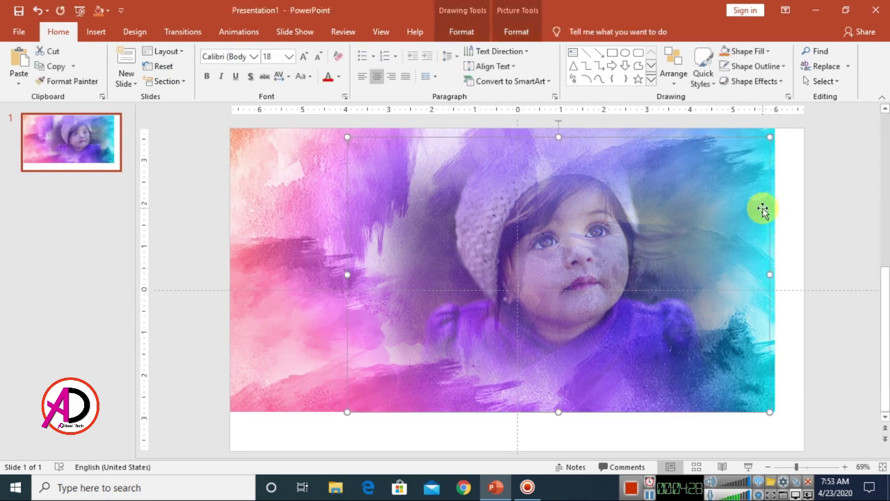